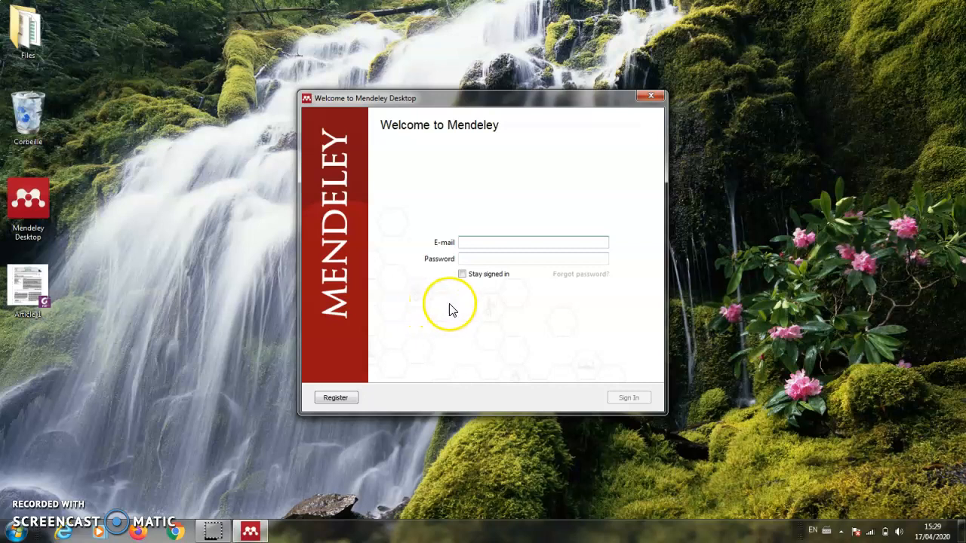
# - Sign in through the Elsevier login with the account e-mail and password, with 'Rester connecté' unticked
pyautogui.click(332, 399)
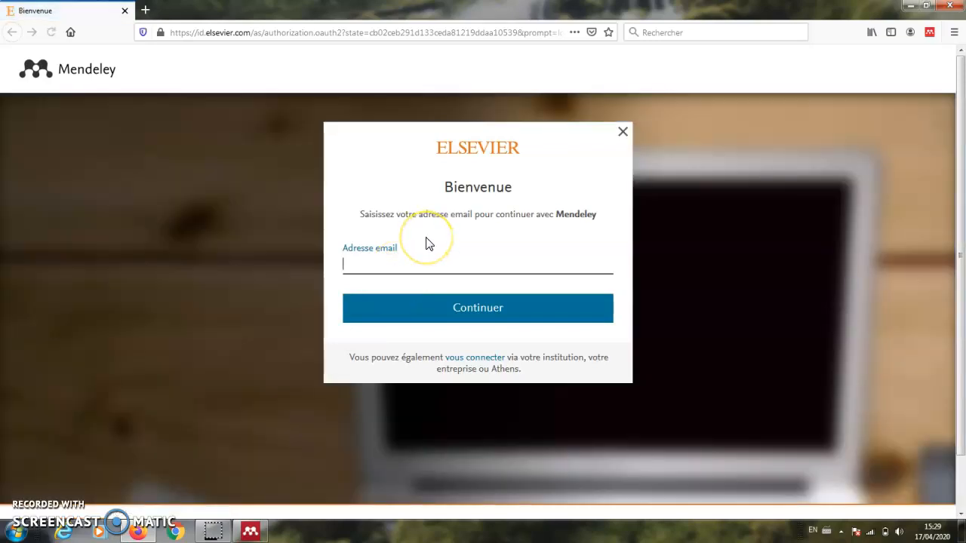
pyautogui.write('Q')
pyautogui.press('BackSpace')
pyautogui.hotkey('alt', 'shift')
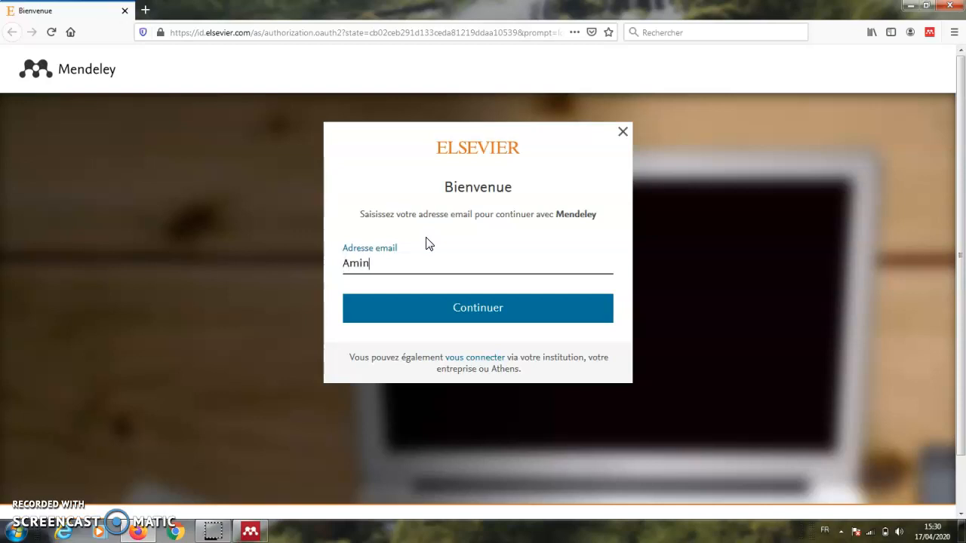
pyautogui.press('Return')
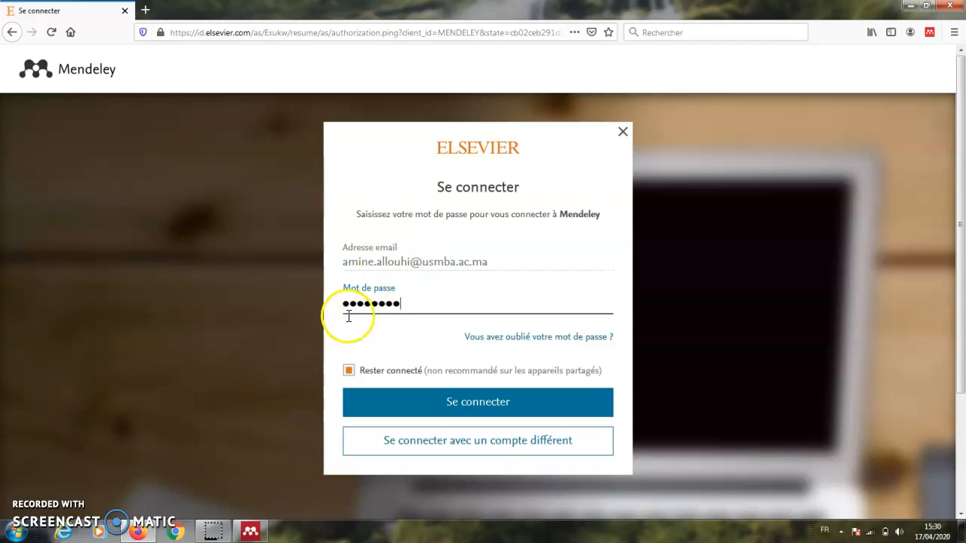
pyautogui.click(348, 371)
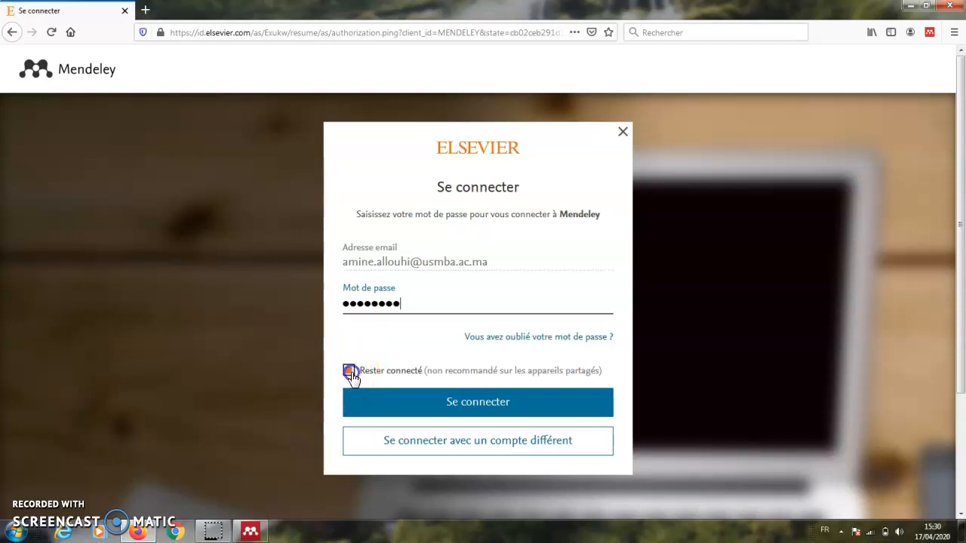
pyautogui.click(472, 406)
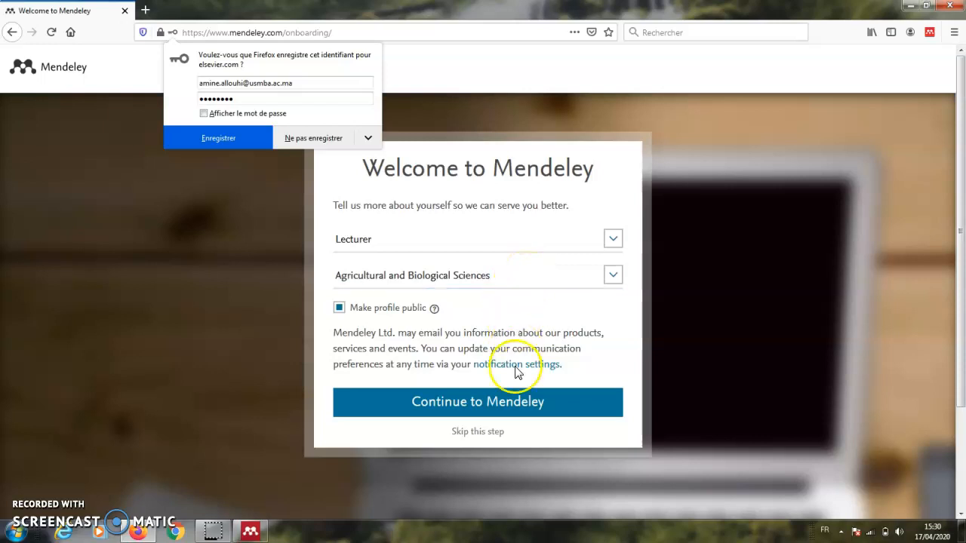
# - Skip the Welcome profile questions and go to the empty All Documents library
pyautogui.click(473, 433)
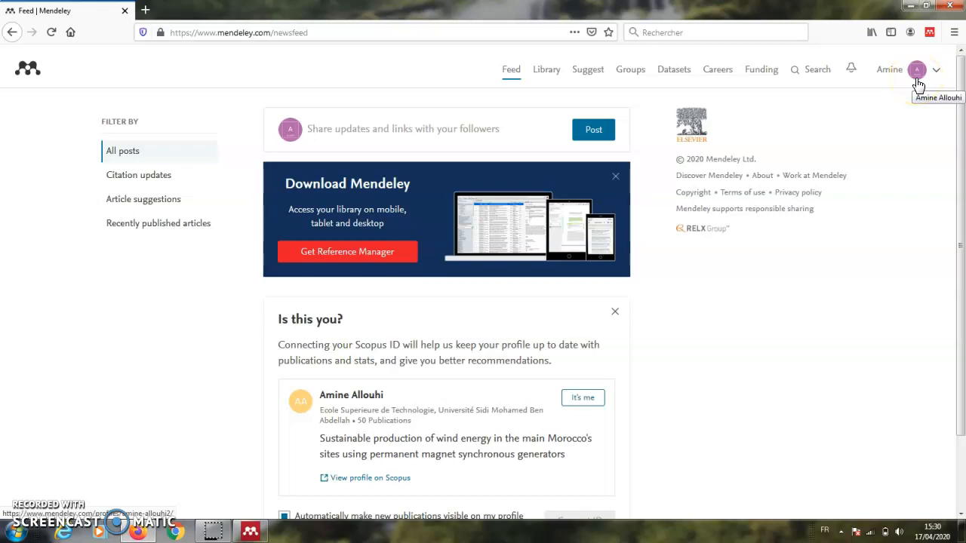
pyautogui.click(548, 77)
pyautogui.click(547, 83)
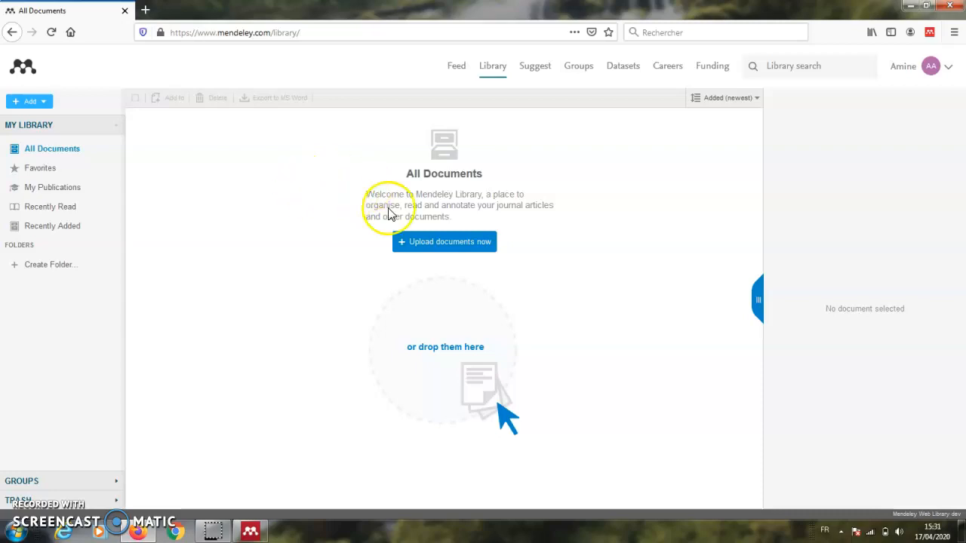
# - Upload Article_1.pdf from the Desktop into the Mendeley Web library
pyautogui.click(448, 249)
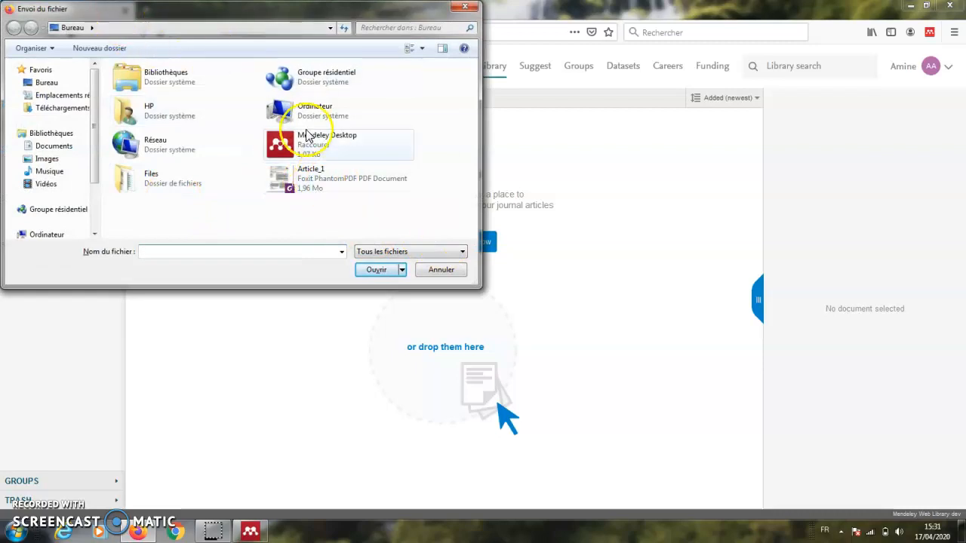
pyautogui.click(304, 184)
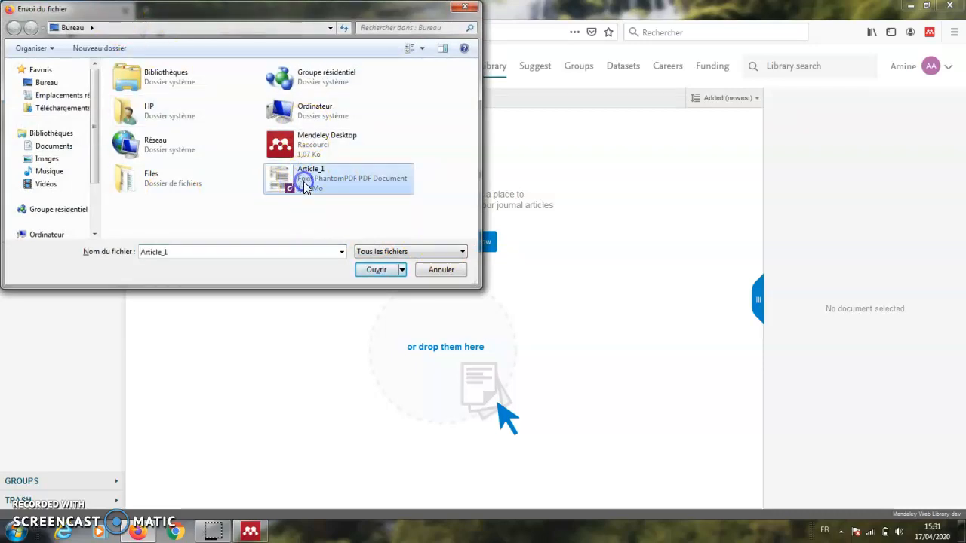
pyautogui.click(378, 271)
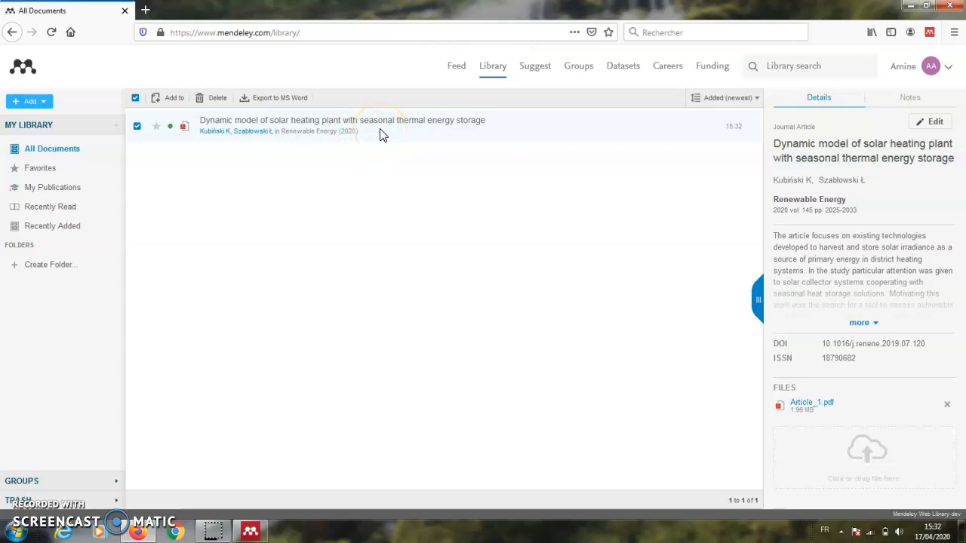
# - Open the solar heating plant article's PDF from All Documents in the web viewer
pyautogui.click(403, 164)
pyautogui.doubleClick(341, 128)
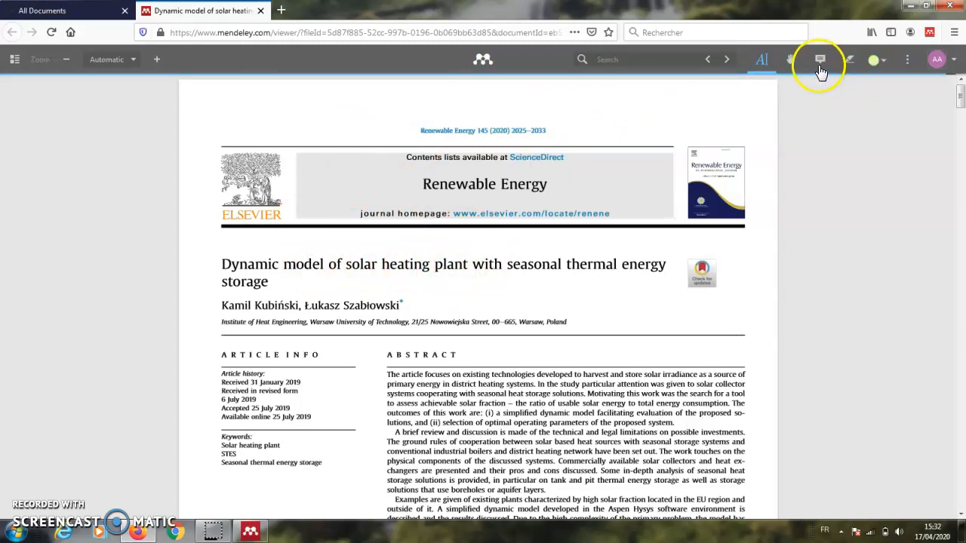
# - Scroll down through the first pages of the article PDF
pyautogui.scroll(-15, 496, 302)
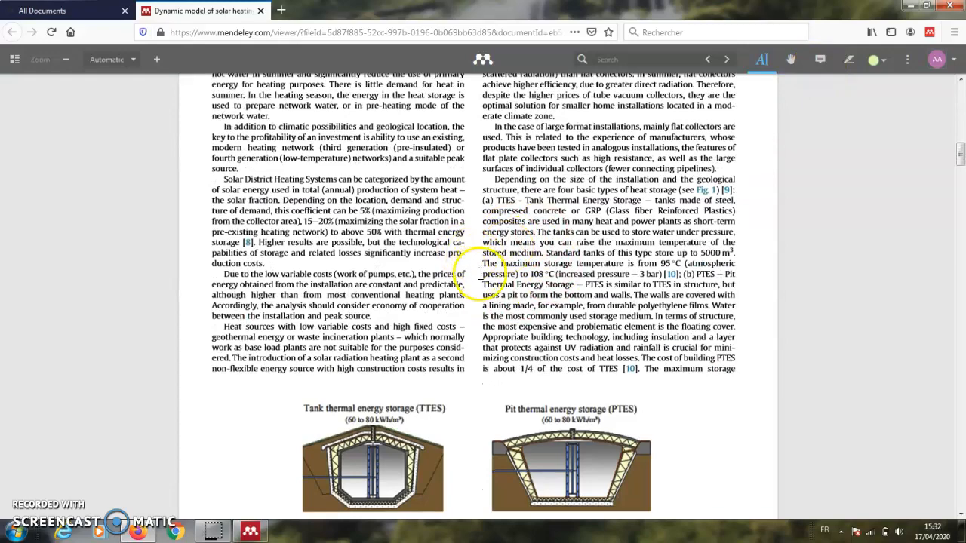
pyautogui.scroll(-8, 482, 273)
pyautogui.scroll(-10, 481, 273)
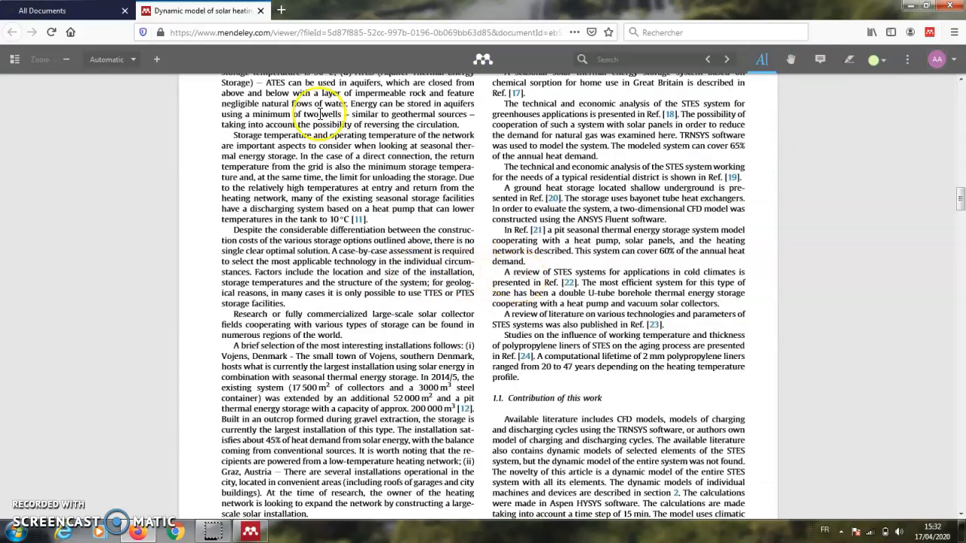
# - Close Firefox with all its tabs, then select the e-mail field in the Desktop sign-in window
pyautogui.click(949, 5)
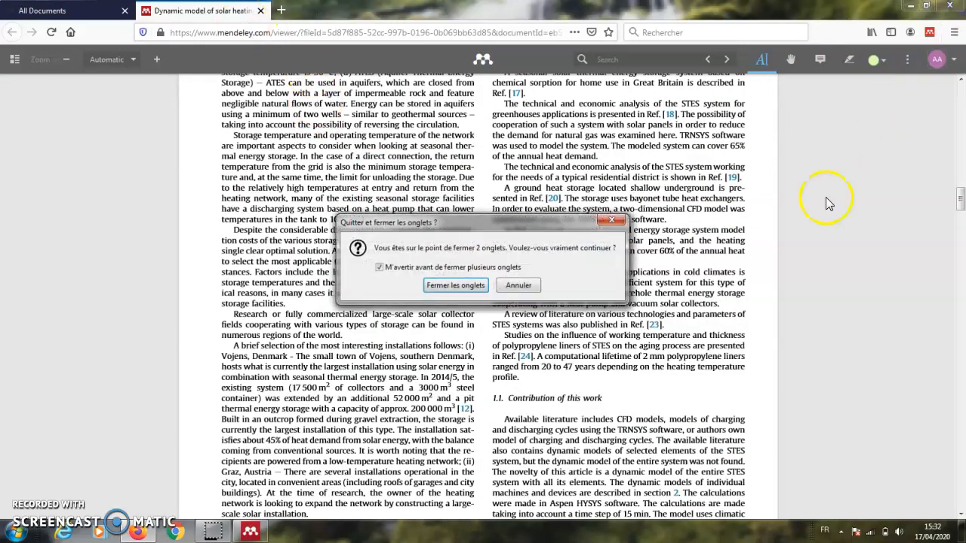
pyautogui.click(437, 286)
pyautogui.click(507, 241)
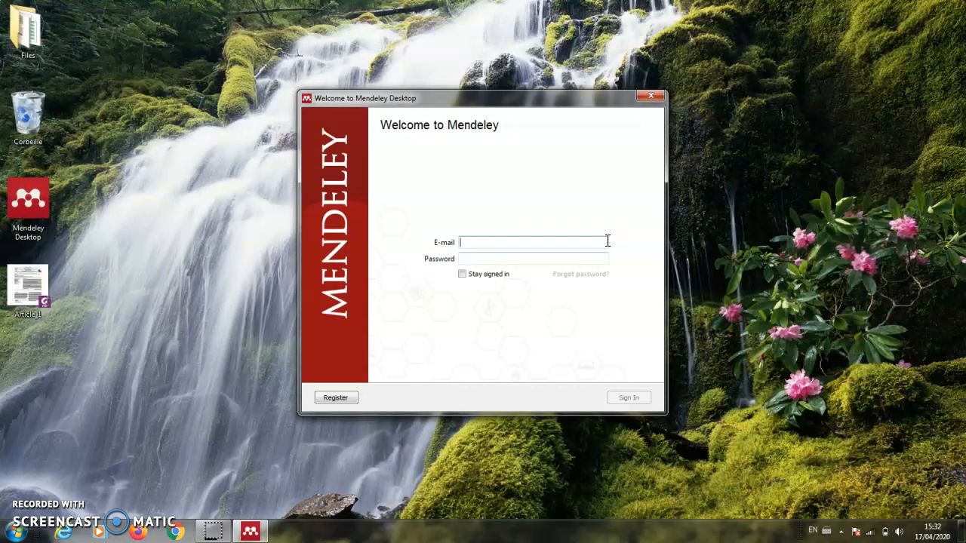
# - Sign in to Mendeley Desktop with the account e-mail and password
pyautogui.hotkey('alt', 'shift')
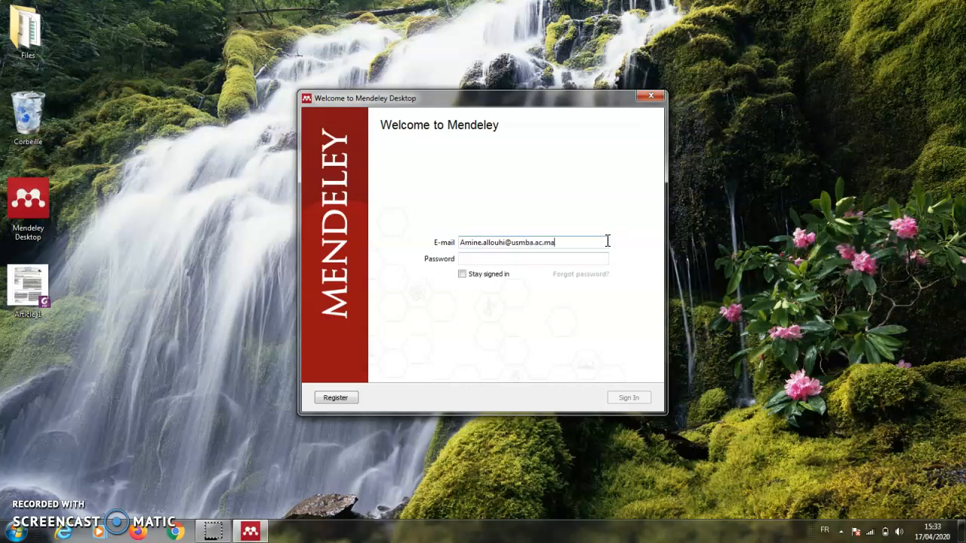
pyautogui.click(585, 258)
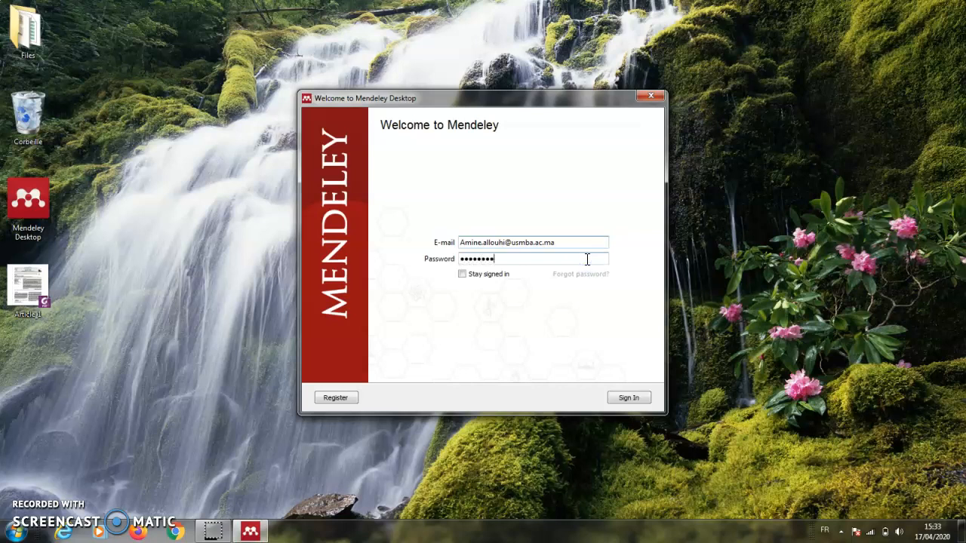
pyautogui.click(629, 401)
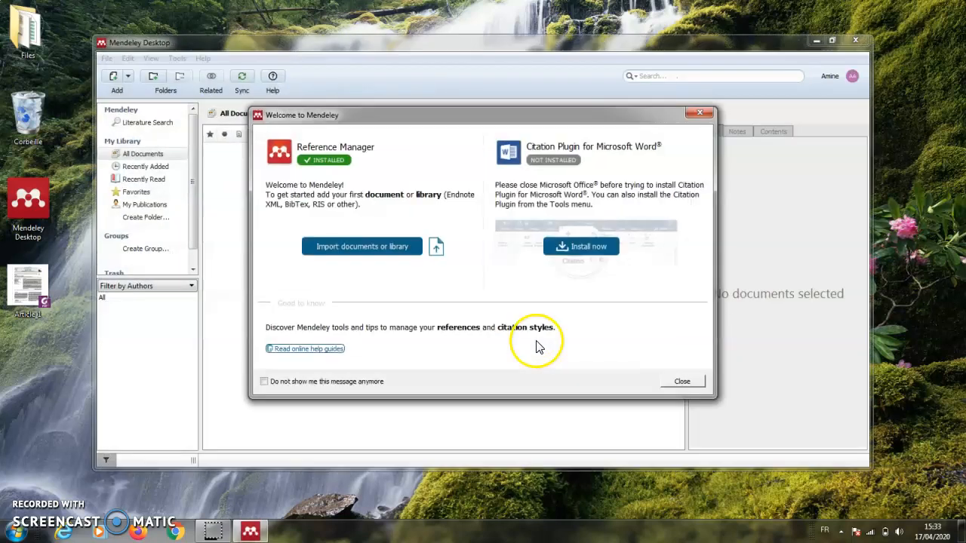
# - Reposition and close the Welcome to Mendeley window, then dismiss the Add and Create tour popup
pyautogui.moveTo(617, 116); pyautogui.dragTo(609, 194)
pyautogui.moveTo(534, 198); pyautogui.dragTo(514, 181)
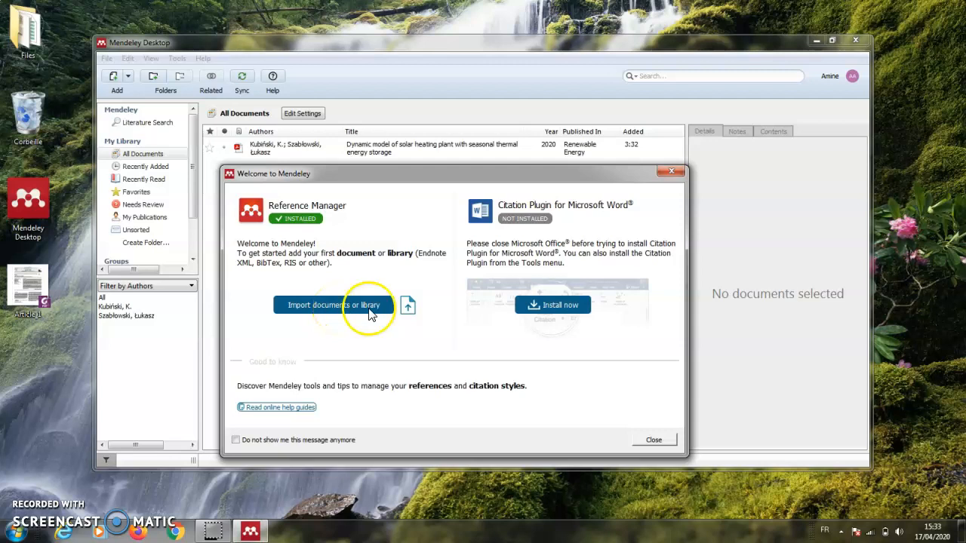
pyautogui.click(651, 442)
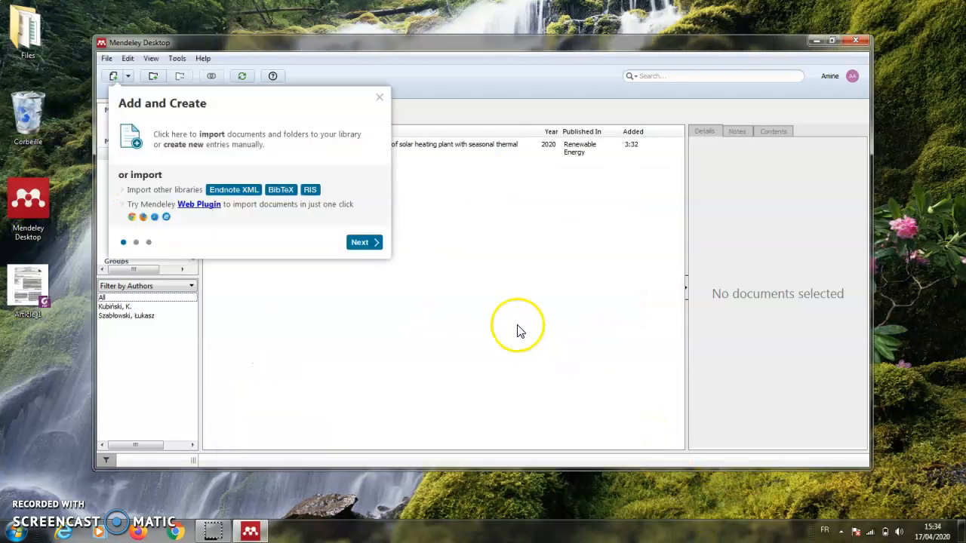
pyautogui.click(381, 97)
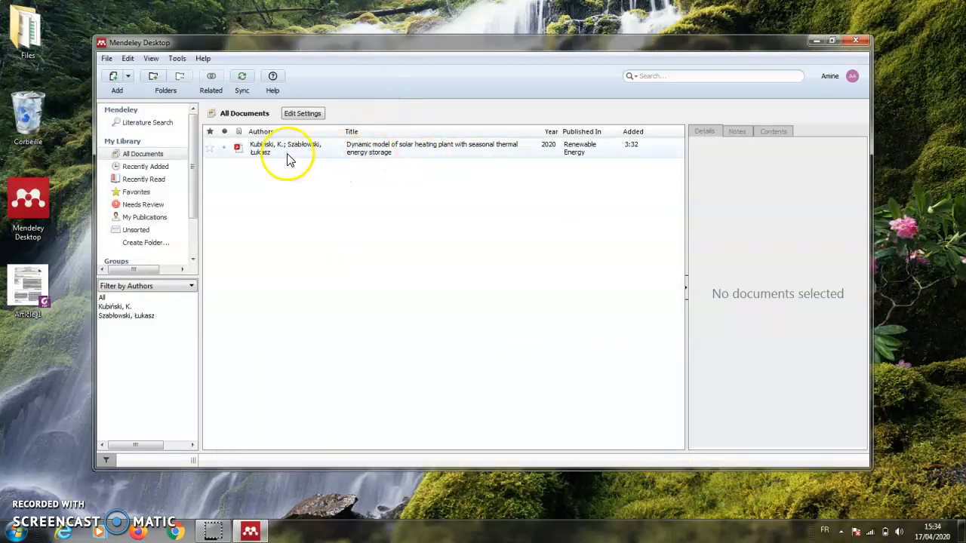
pyautogui.click(410, 157)
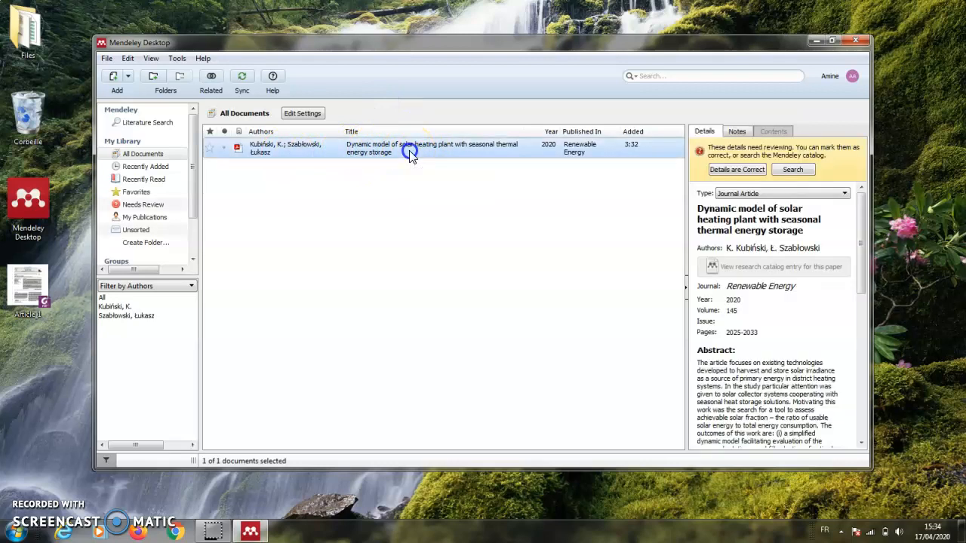
pyautogui.moveTo(703, 212); pyautogui.dragTo(782, 229)
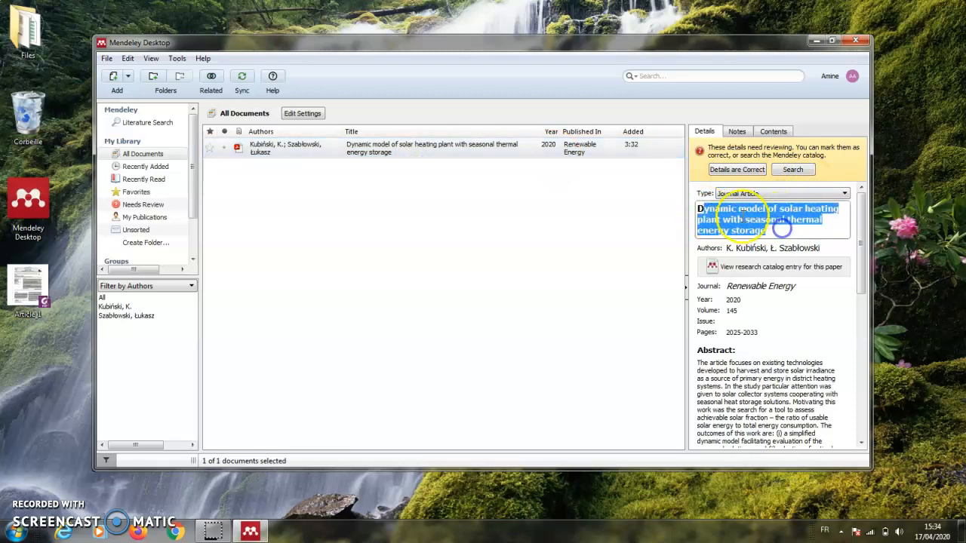
pyautogui.click(770, 248)
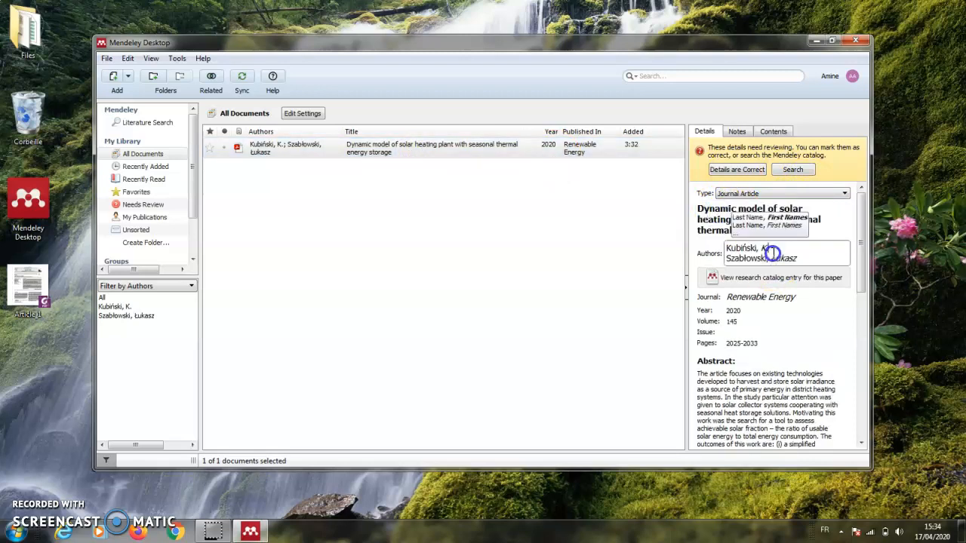
pyautogui.click(784, 294)
pyautogui.click(732, 300)
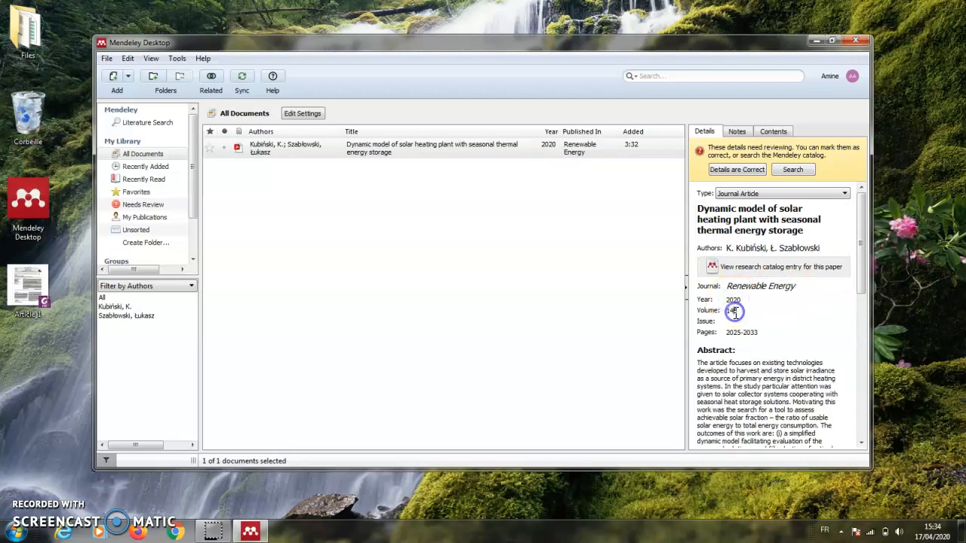
pyautogui.click(446, 291)
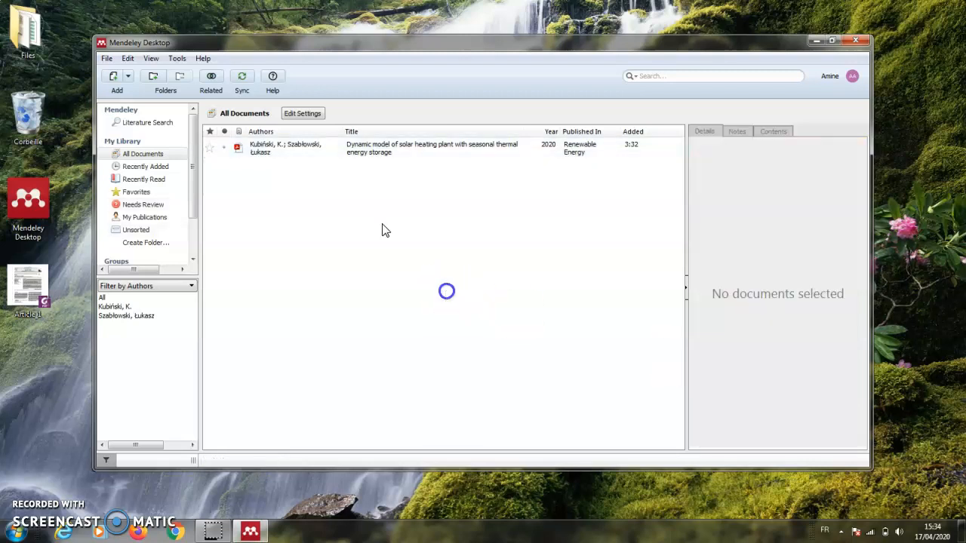
# - Open the solar heating article's PDF in the Desktop reader, scroll through pages 1–3, then minimize Mendeley
pyautogui.doubleClick(285, 147)
pyautogui.scroll(14, 505, 301)
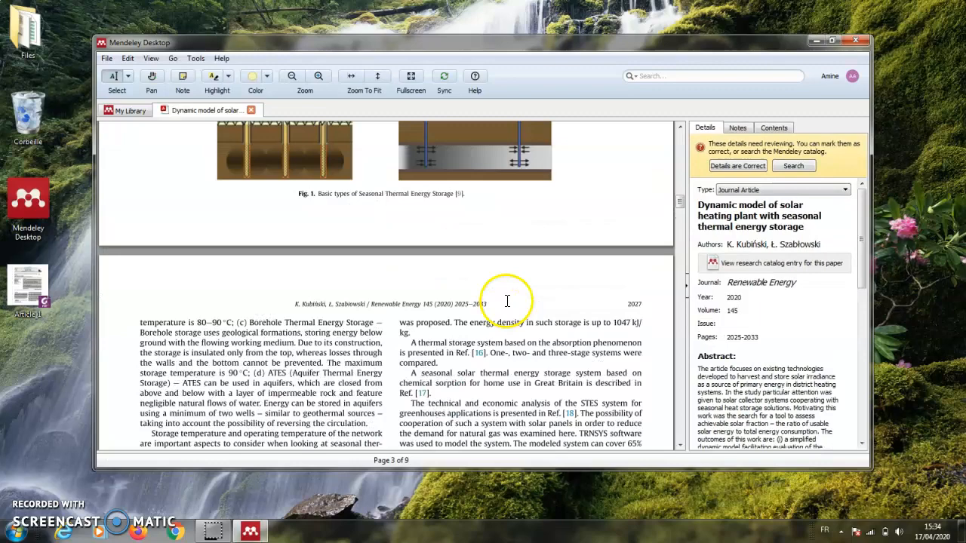
pyautogui.scroll(5, 505, 293)
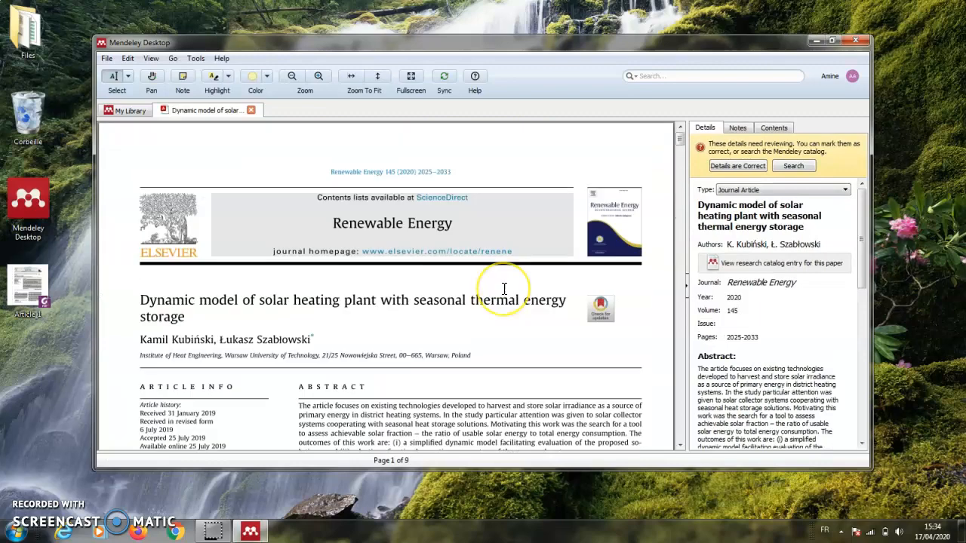
pyautogui.scroll(-15, 504, 290)
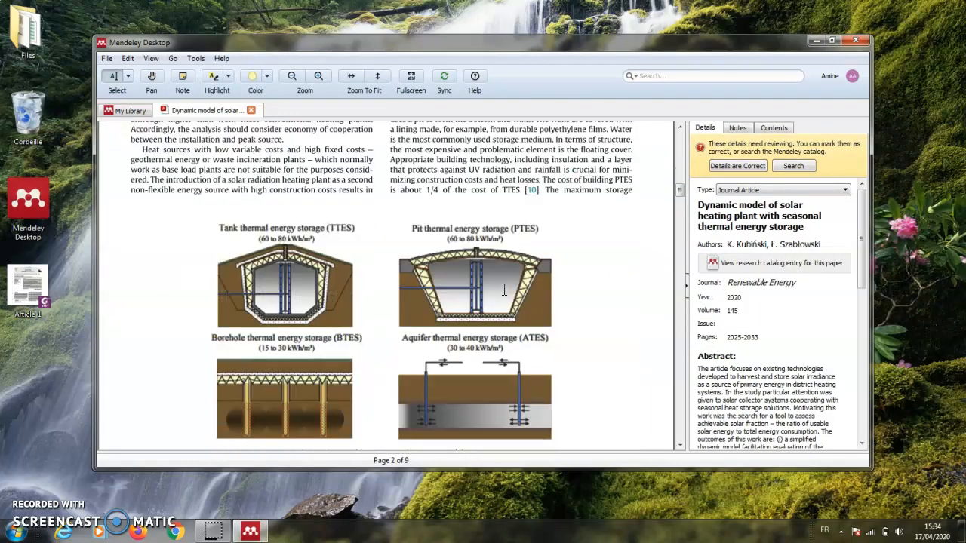
pyautogui.scroll(-4, 504, 292)
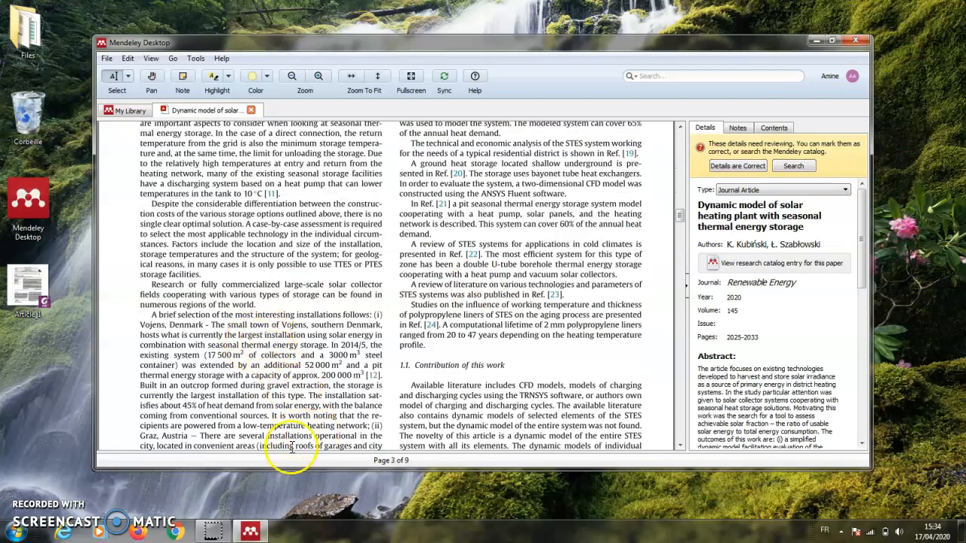
pyautogui.click(221, 535)
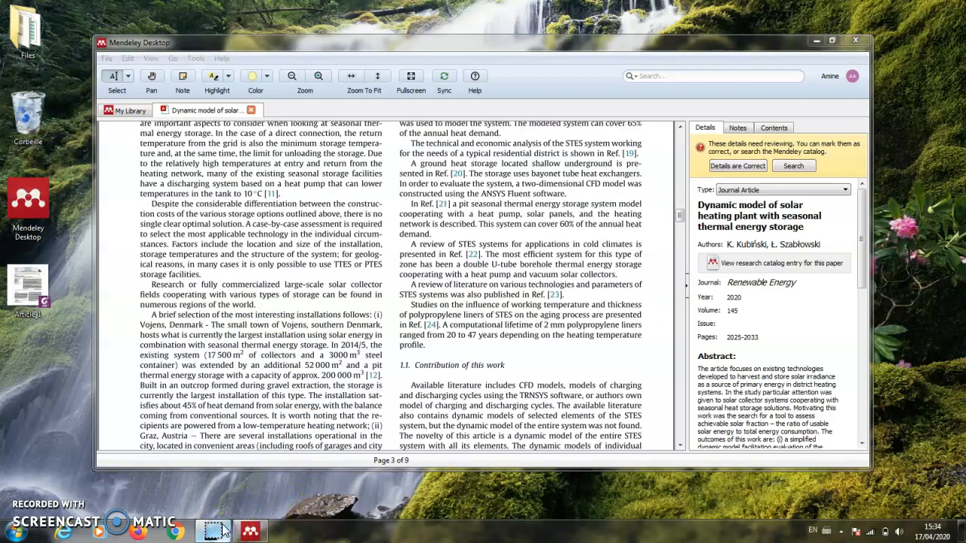
pyautogui.click(818, 42)
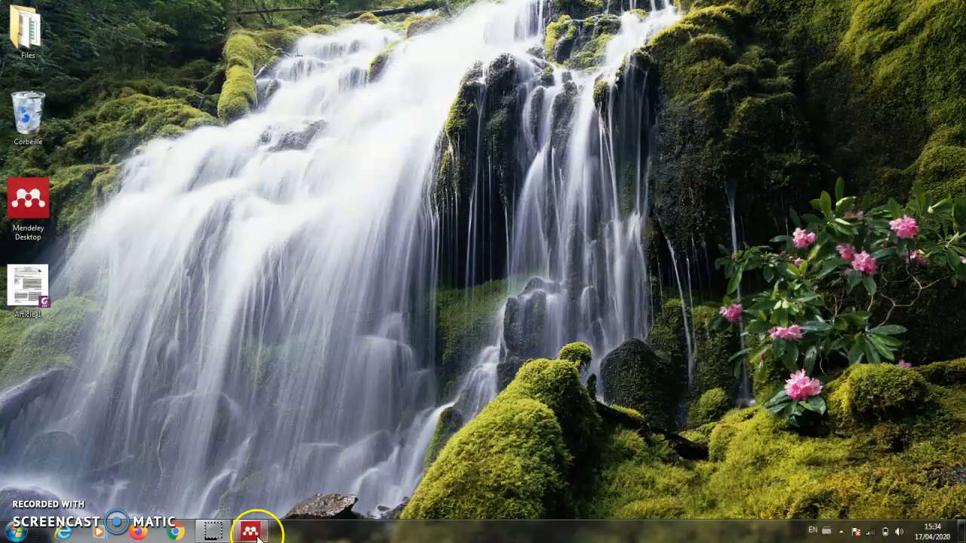